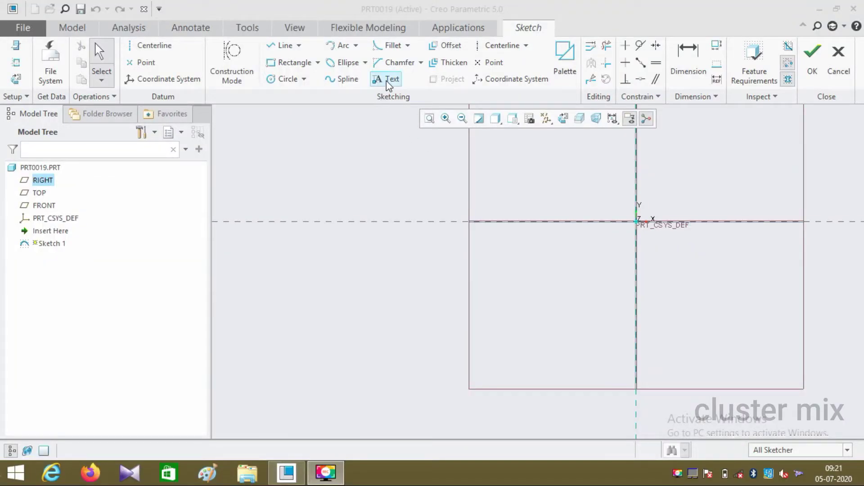
Add the font3d text 'wwe' to the sketch, left of the coordinate system origin
{"action": "left_click", "coordinate": [386, 80]}
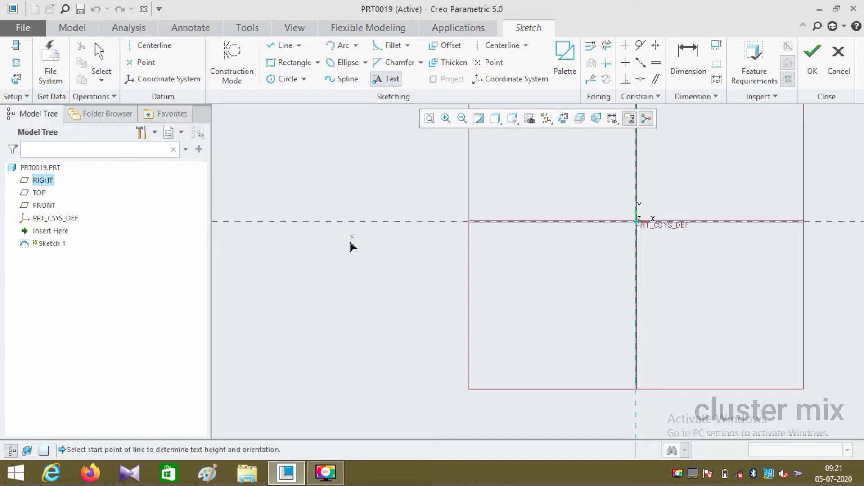
{"action": "left_click", "coordinate": [347, 269]}
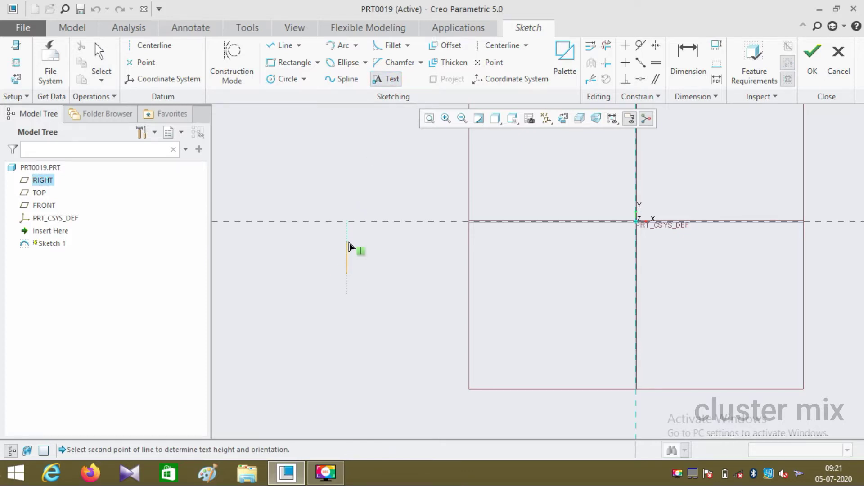
{"action": "left_click", "coordinate": [350, 243]}
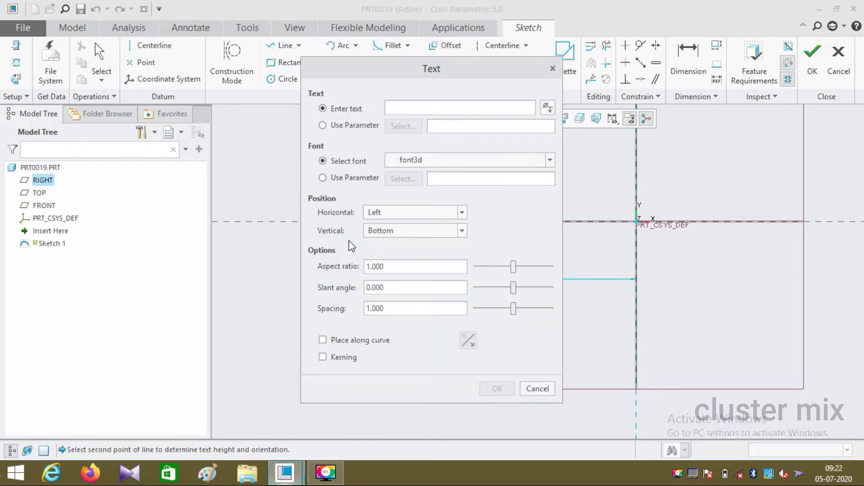
{"action": "left_click_drag", "start_coordinate": [386, 66], "coordinate": [544, 72]}
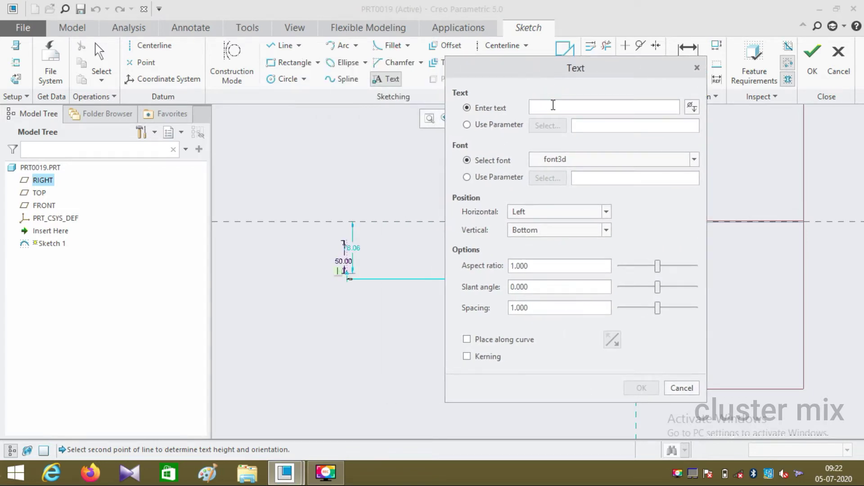
{"action": "type", "text": "wwe"}
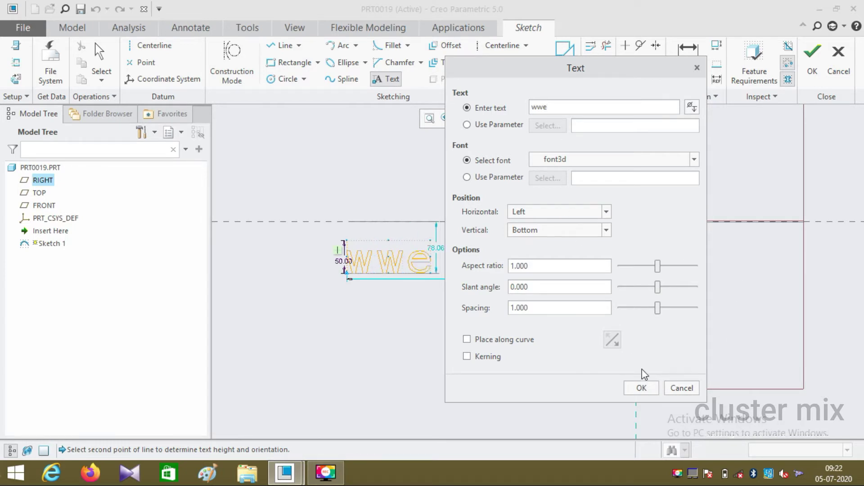
{"action": "left_click", "coordinate": [641, 388]}
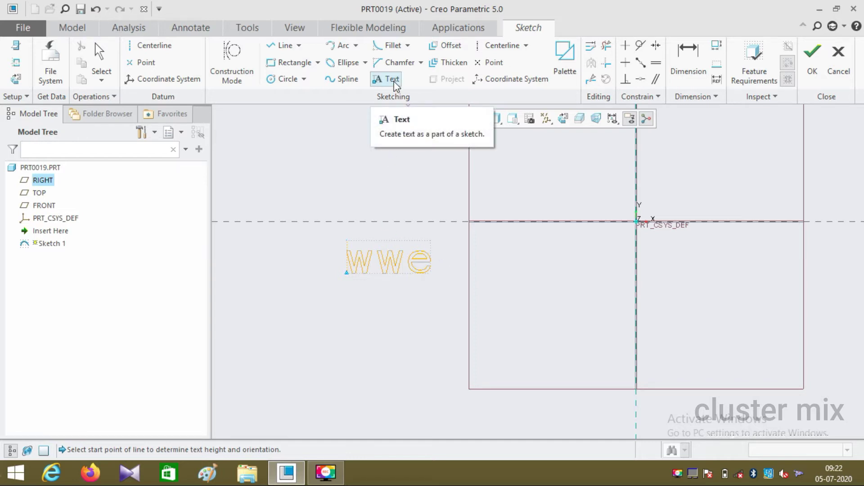
Place an upside-down 'sdc' text just right of 'wwe' by picking its height points downward
{"action": "left_click", "coordinate": [503, 243]}
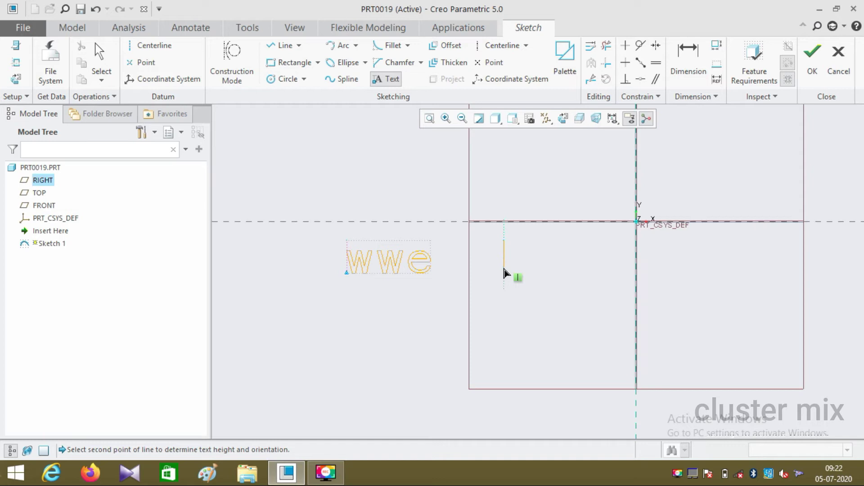
{"action": "left_click", "coordinate": [504, 269]}
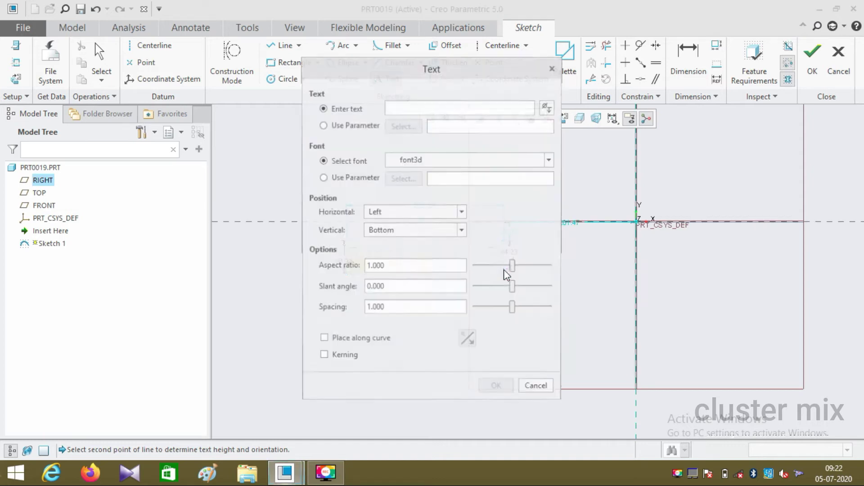
{"action": "left_click", "coordinate": [406, 109]}
{"action": "type", "text": "sdc"}
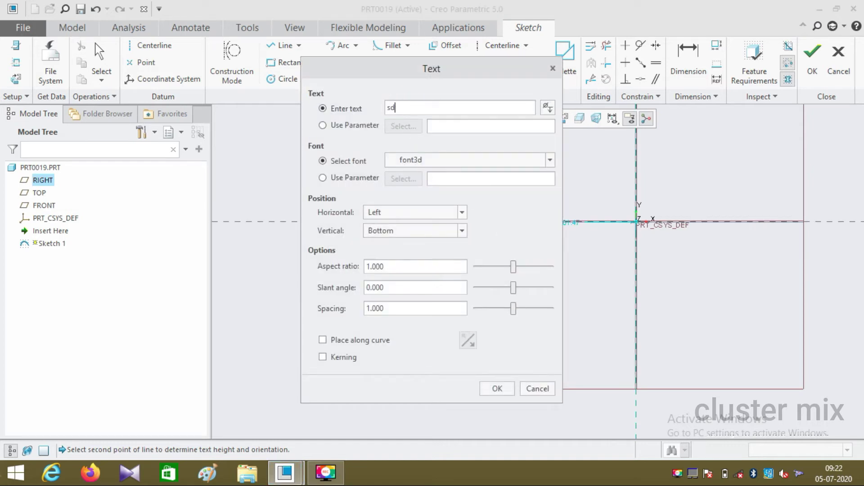
{"action": "left_click", "coordinate": [498, 390]}
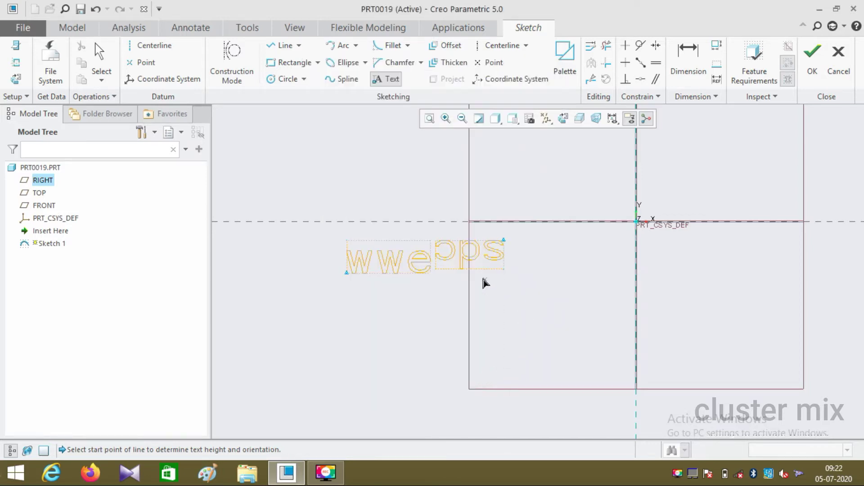
{"action": "scroll", "coordinate": [475, 275], "scroll_direction": "down", "scroll_amount": 2}
{"action": "scroll", "coordinate": [478, 280], "scroll_direction": "down", "scroll_amount": 1}
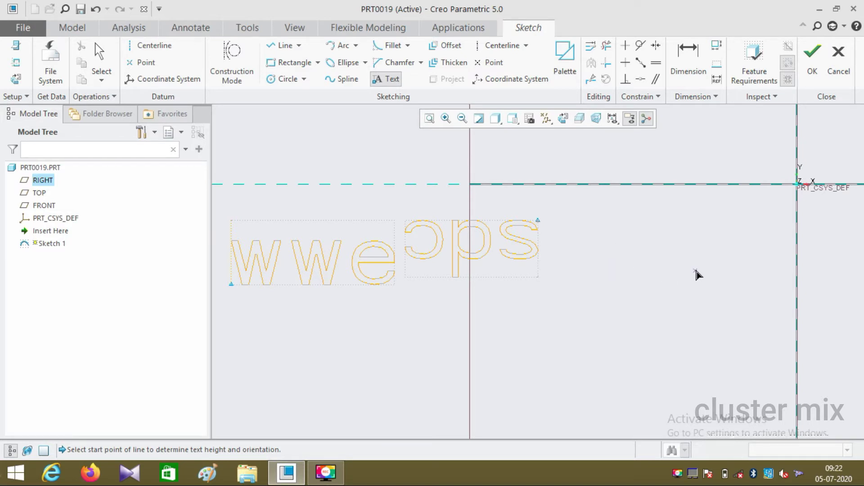
Add the text 'hello' running vertically near the origin
{"action": "left_click", "coordinate": [685, 278]}
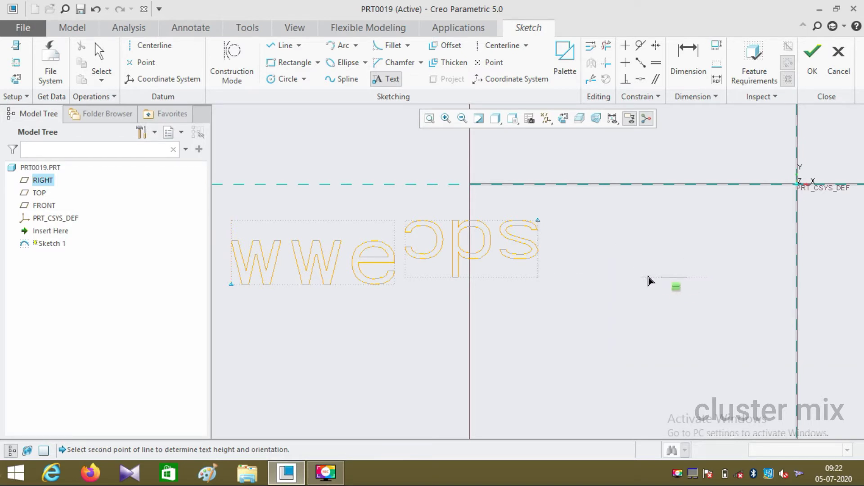
{"action": "left_click", "coordinate": [640, 278]}
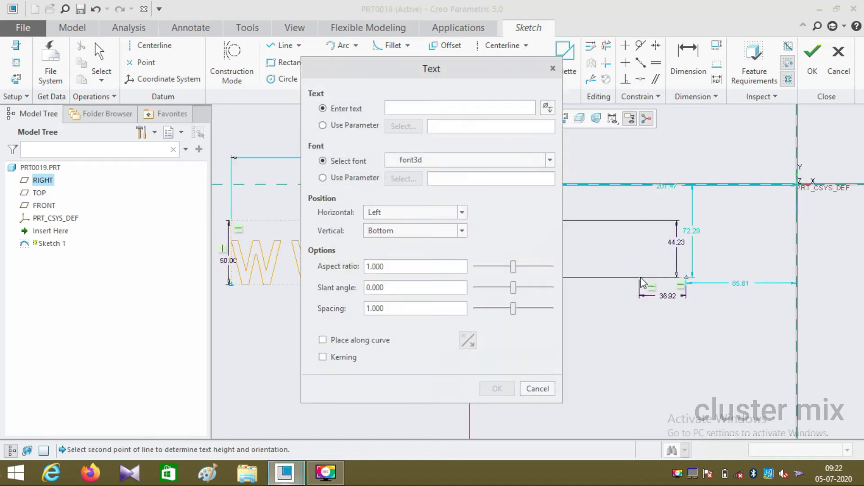
{"action": "left_click", "coordinate": [395, 113]}
{"action": "type", "text": "hello"}
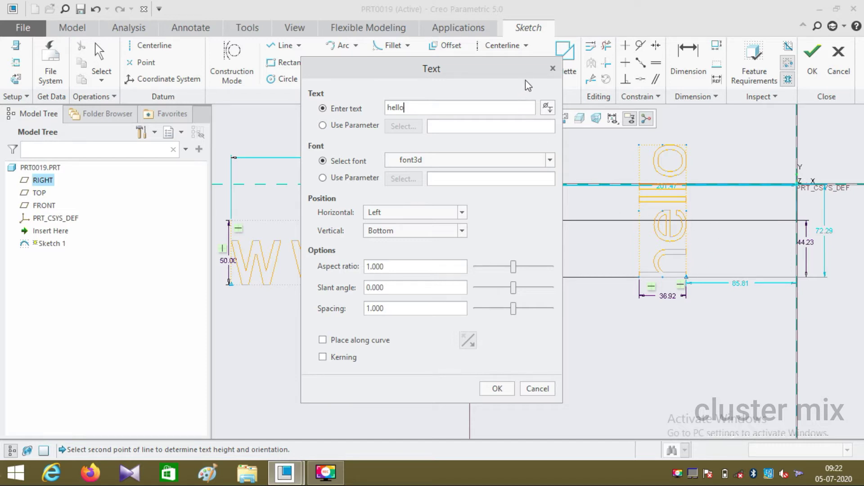
{"action": "left_click", "coordinate": [497, 389]}
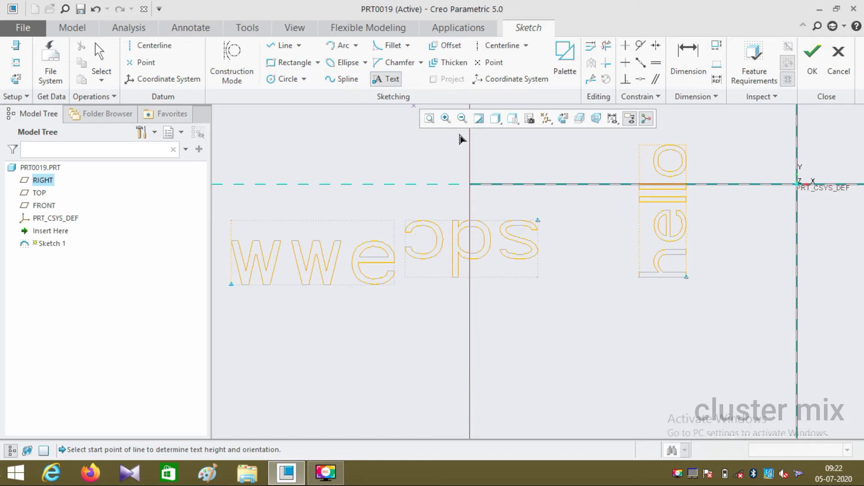
Add a sideways 'hi' text below 'hello'
{"action": "left_click", "coordinate": [590, 341]}
{"action": "left_click", "coordinate": [661, 339]}
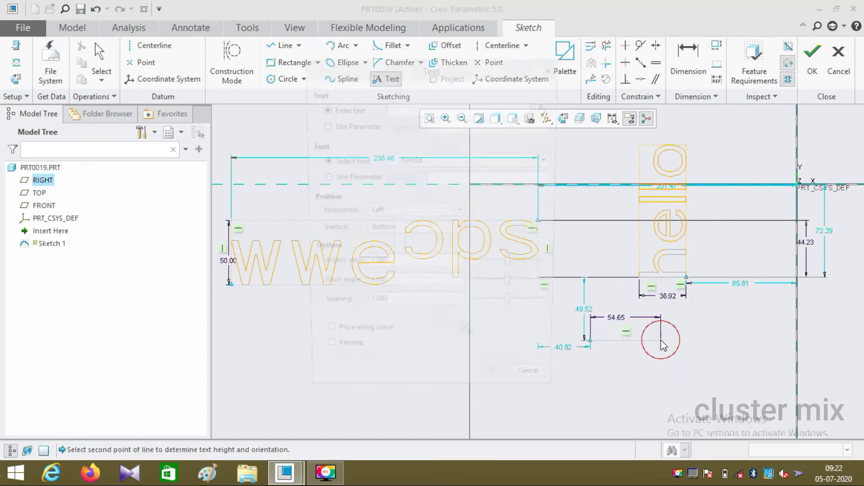
{"action": "left_click", "coordinate": [396, 110]}
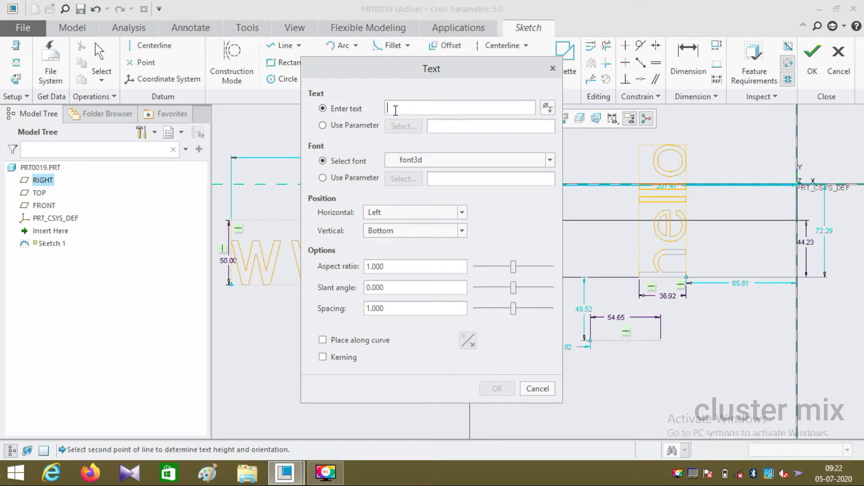
{"action": "type", "text": "hi"}
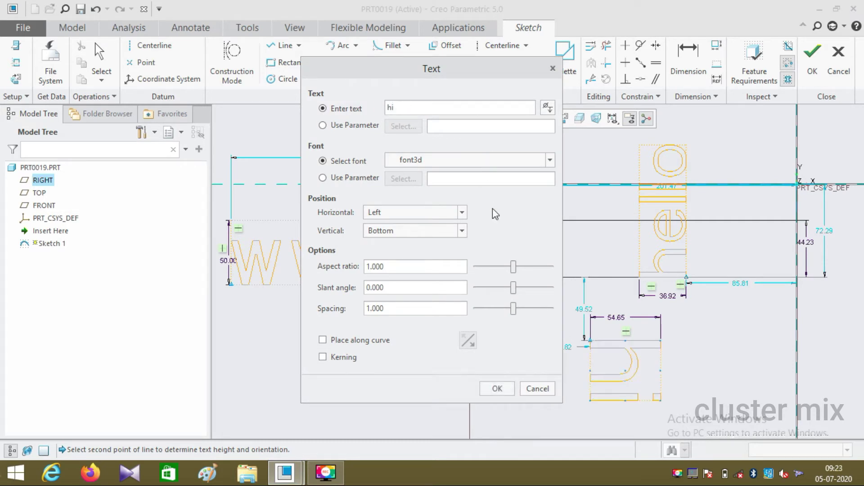
{"action": "left_click", "coordinate": [497, 388]}
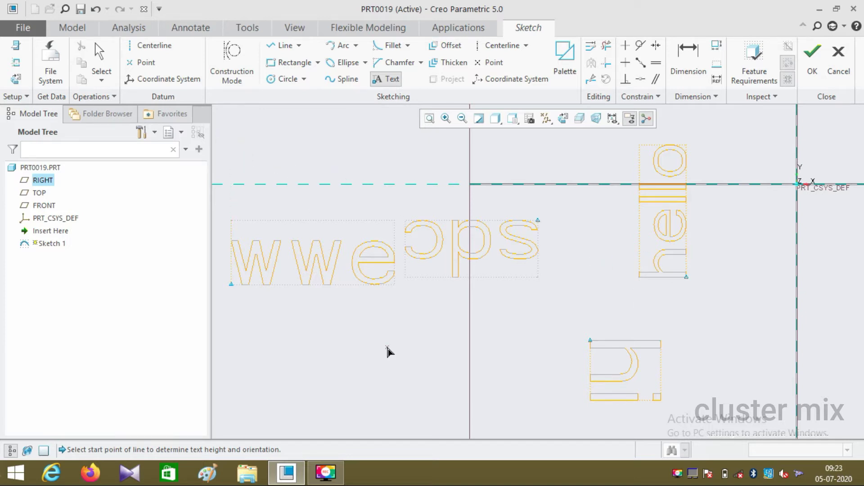
Quit the text sketch without saving and start a new sketch on the FRONT plane
{"action": "key", "text": "Escape"}
{"action": "key", "text": "Escape"}
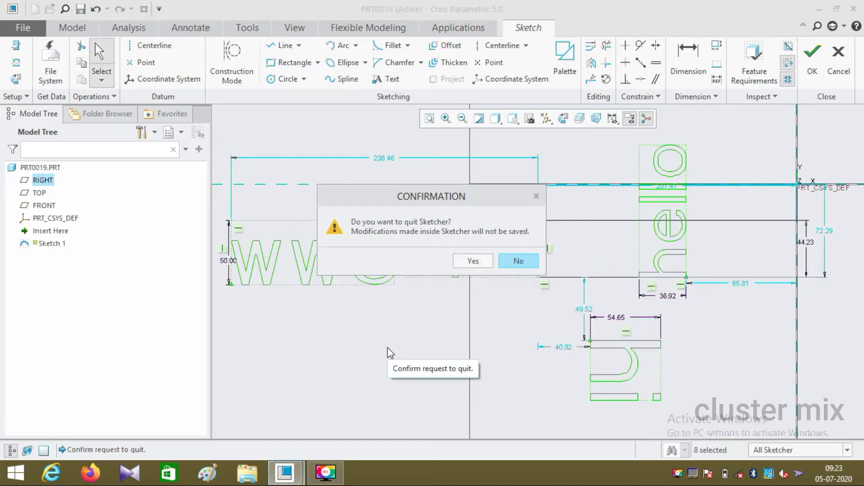
{"action": "left_click", "coordinate": [458, 260]}
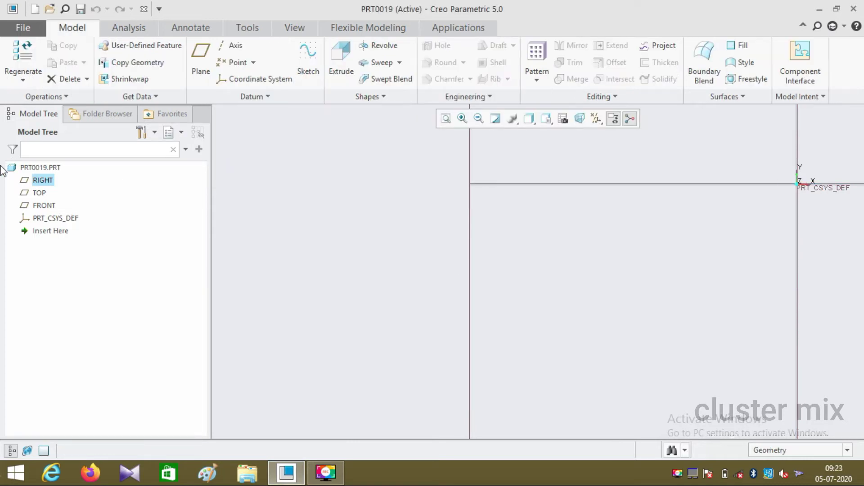
{"action": "left_click", "coordinate": [45, 205]}
{"action": "left_click", "coordinate": [56, 149]}
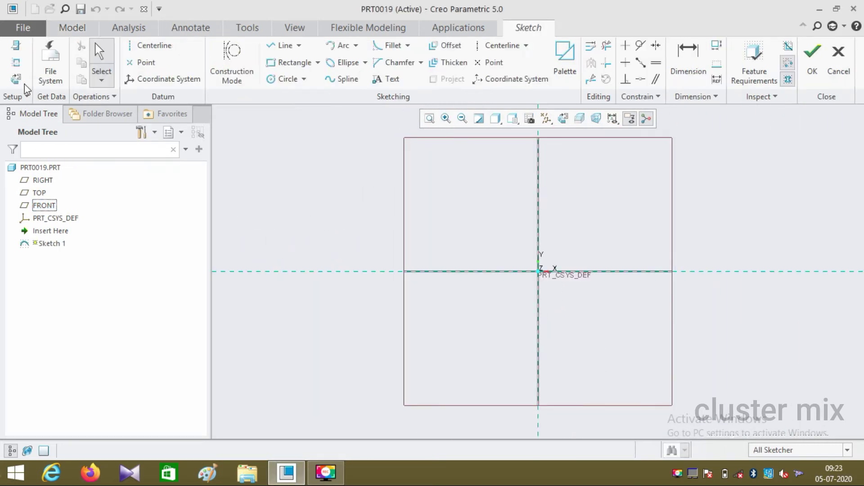
{"action": "left_click", "coordinate": [388, 82]}
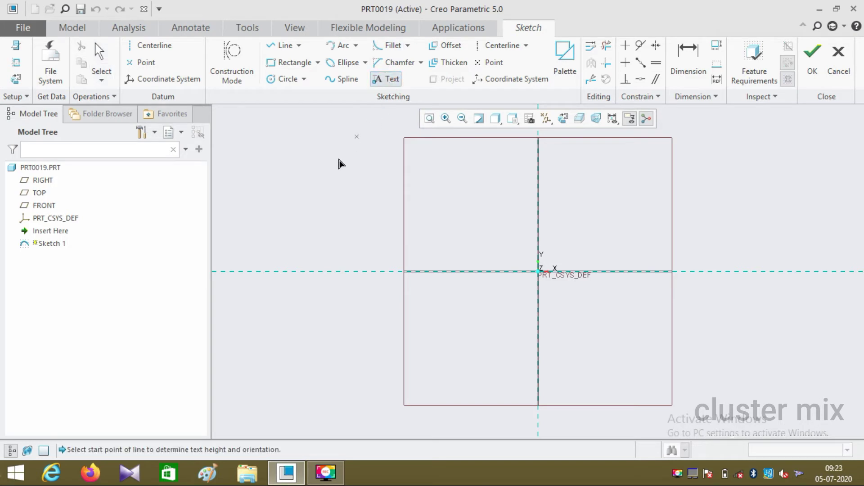
Start a 'div' text at the sketch's upper left and bring up the text symbol palette
{"action": "left_click", "coordinate": [267, 221]}
{"action": "left_click", "coordinate": [263, 192]}
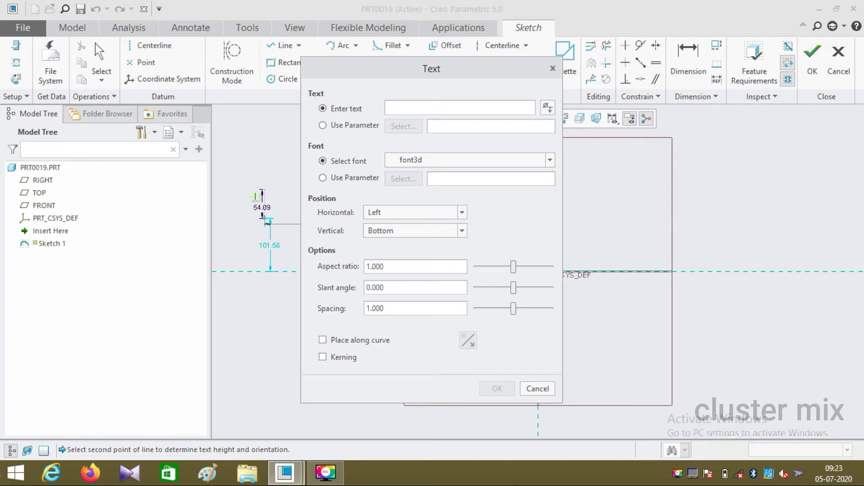
{"action": "type", "text": "divi"}
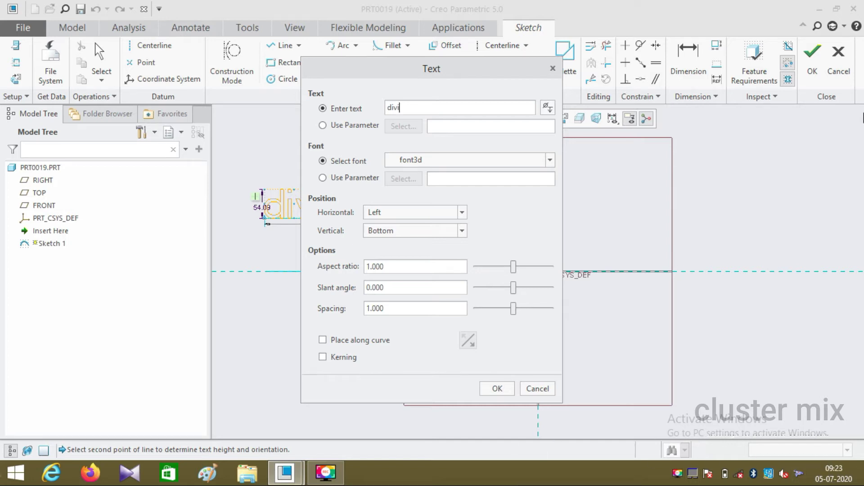
{"action": "left_click", "coordinate": [548, 109]}
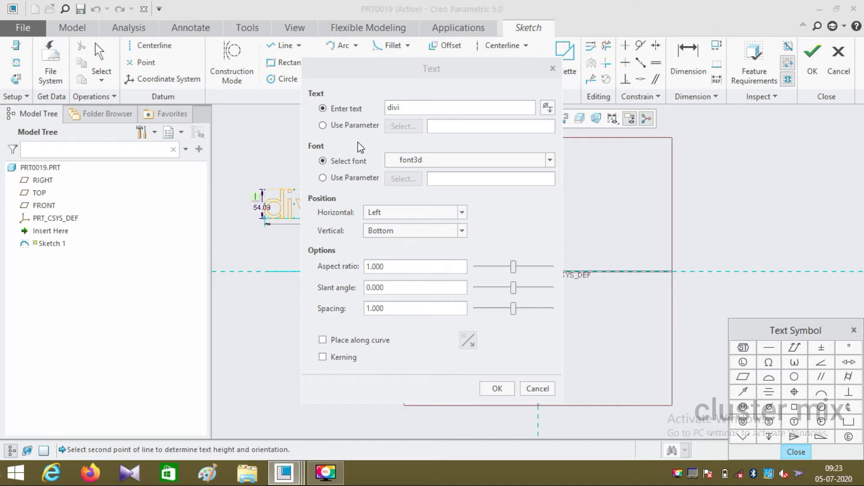
Drive the text from the &MODELED_BY parameter and close the Text dialog
{"action": "left_click", "coordinate": [322, 125]}
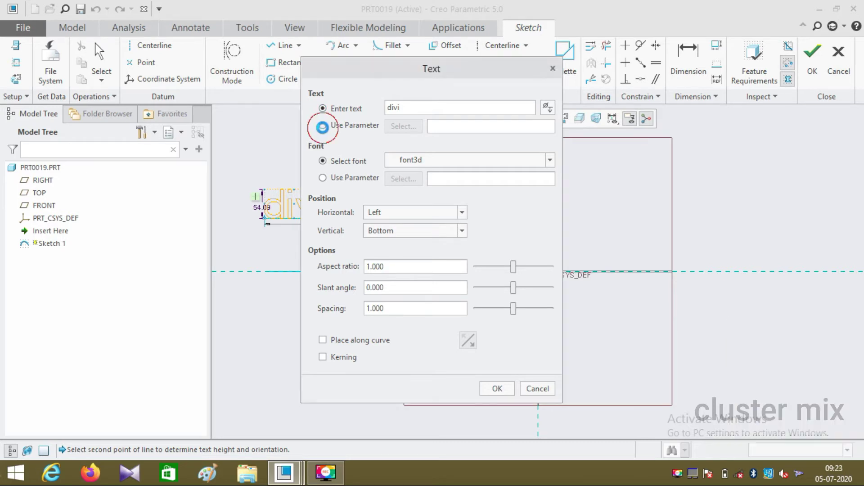
{"action": "left_click", "coordinate": [415, 127]}
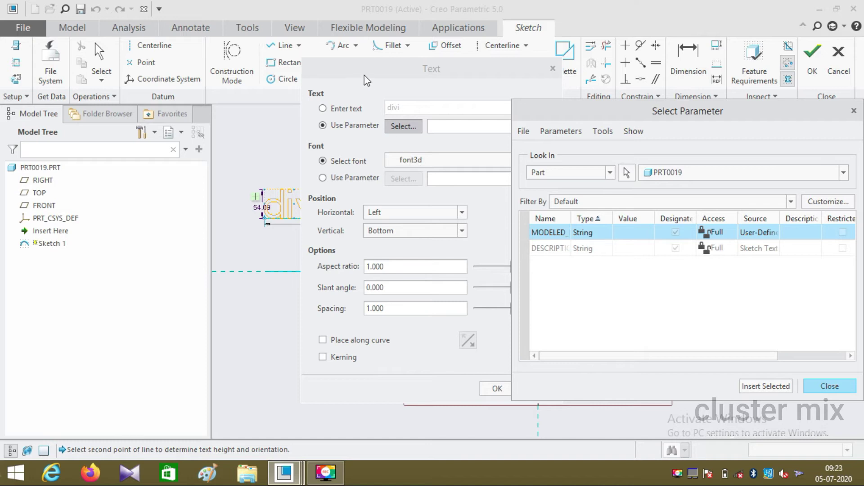
{"action": "left_click_drag", "start_coordinate": [364, 77], "coordinate": [475, 72]}
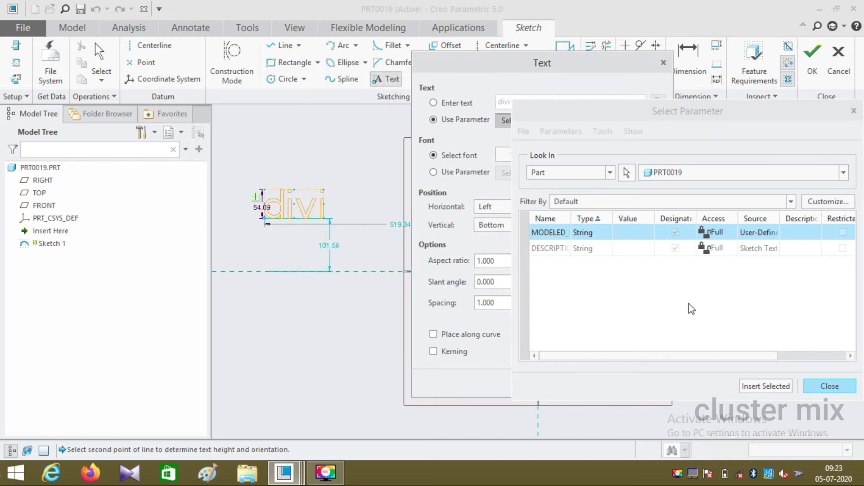
{"action": "left_click", "coordinate": [756, 386]}
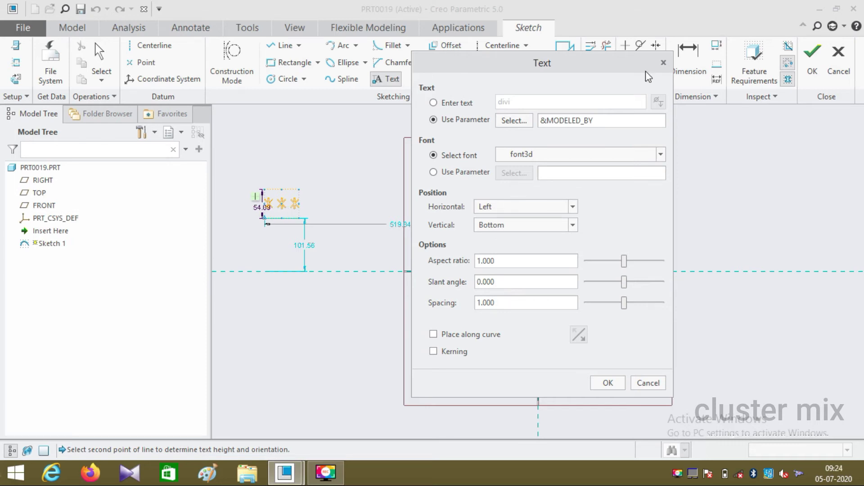
{"action": "left_click", "coordinate": [663, 63]}
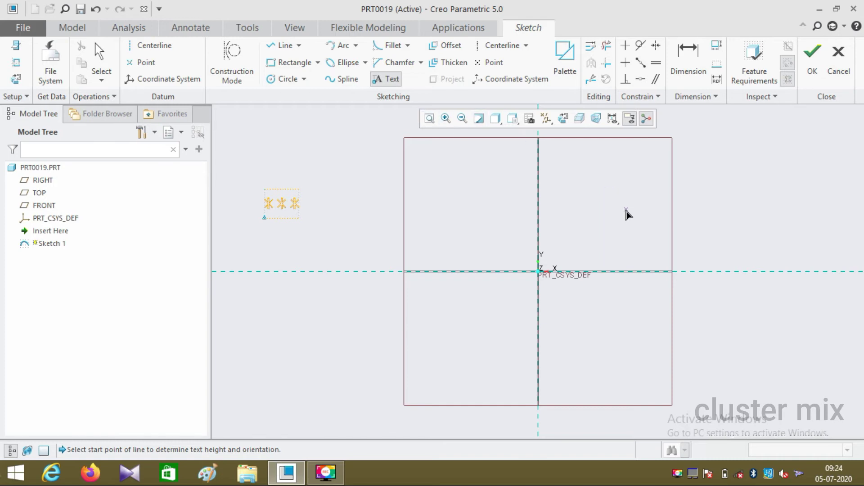
Start a new text right of the vertical axis, keeping font3d as its font
{"action": "left_click", "coordinate": [571, 213]}
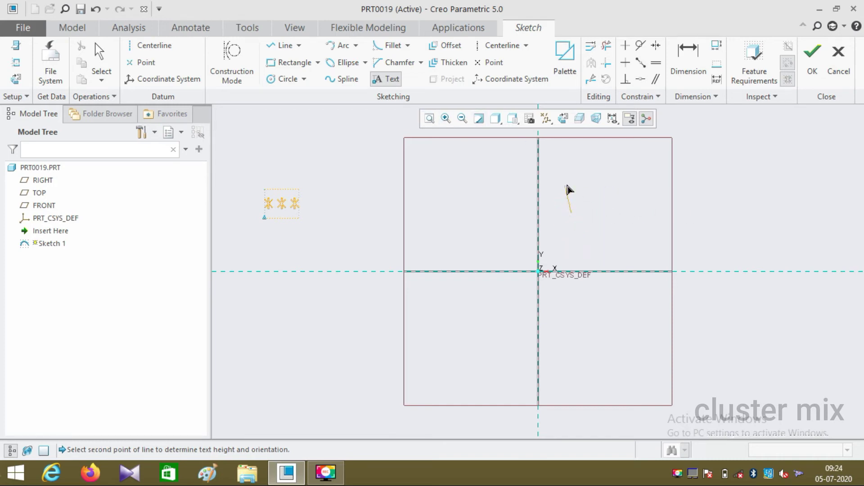
{"action": "left_click", "coordinate": [571, 185]}
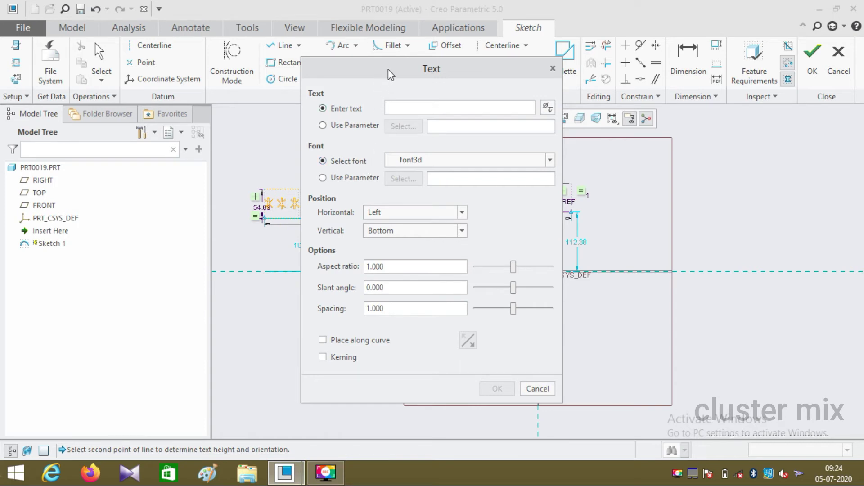
{"action": "left_click_drag", "start_coordinate": [388, 69], "coordinate": [286, 79]}
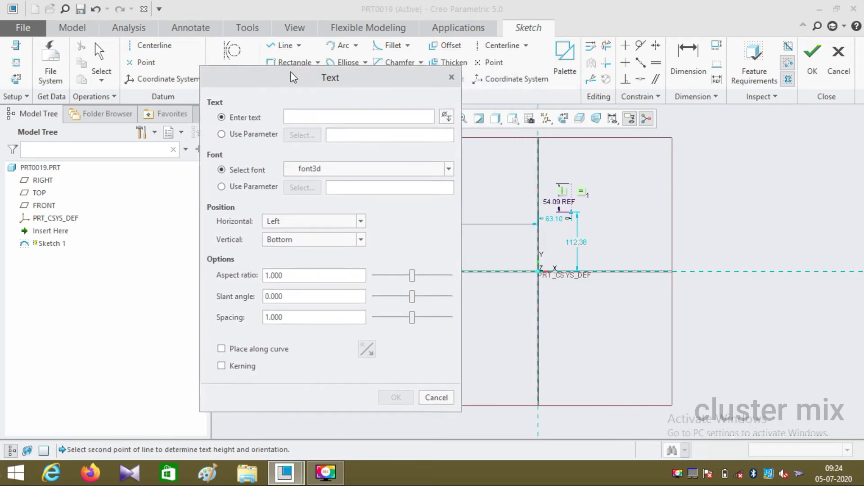
{"action": "left_click", "coordinate": [339, 174]}
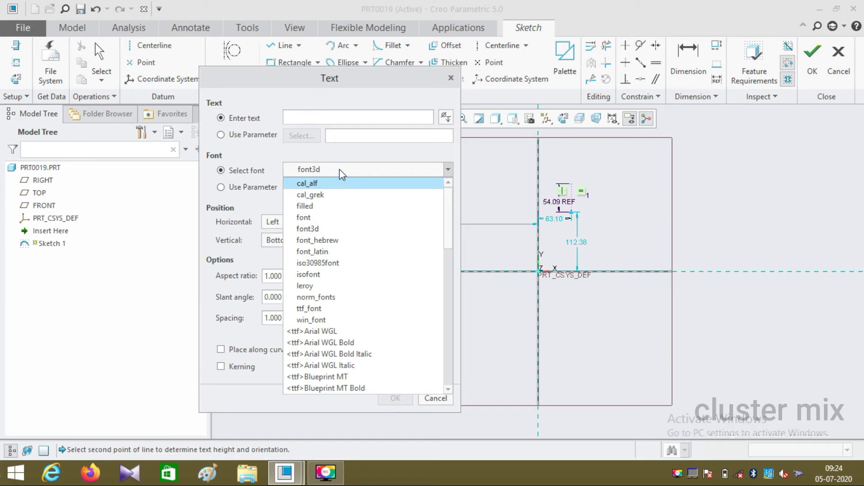
{"action": "left_click", "coordinate": [327, 231]}
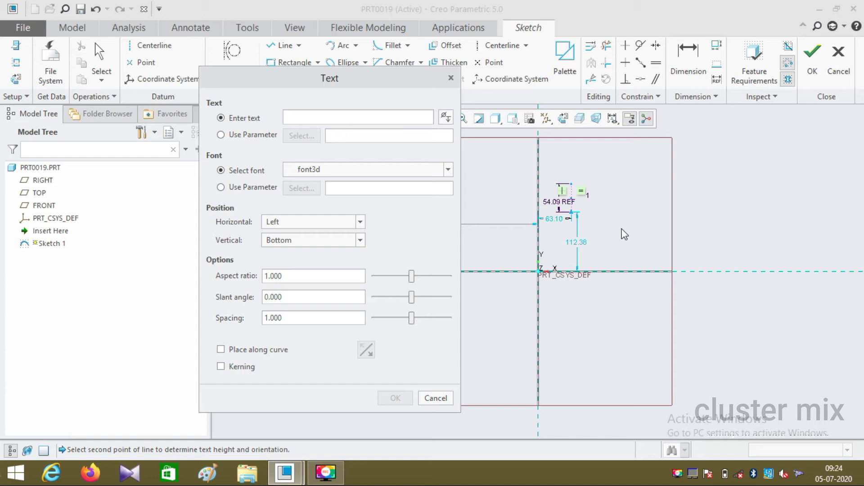
Enter 'cluster mix' as the text with Left horizontal and Top vertical alignment
{"action": "left_click", "coordinate": [293, 118]}
{"action": "type", "text": "clu"}
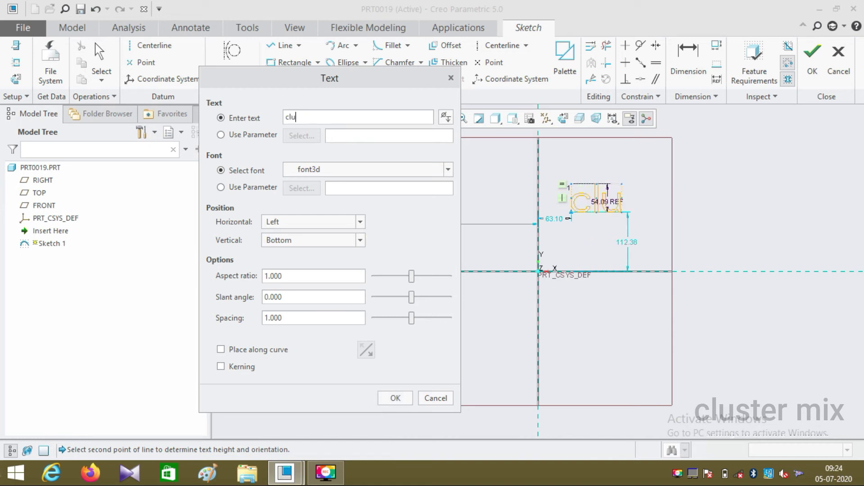
{"action": "type", "text": "ster "}
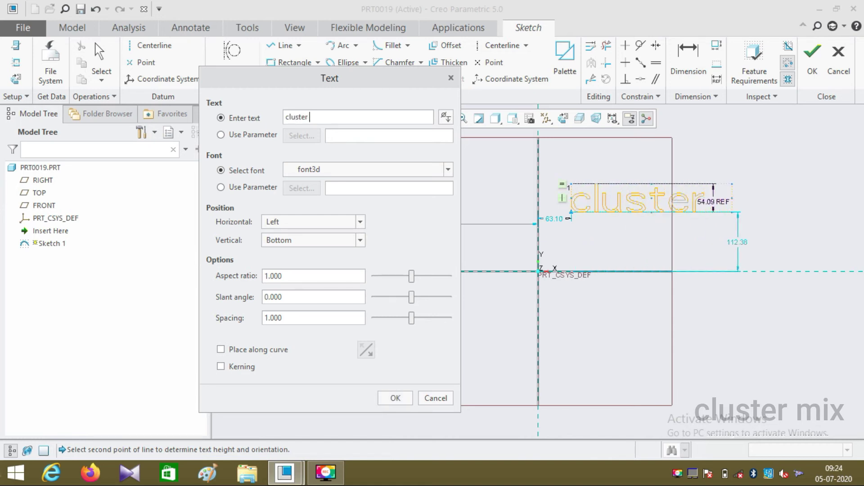
{"action": "type", "text": "mix"}
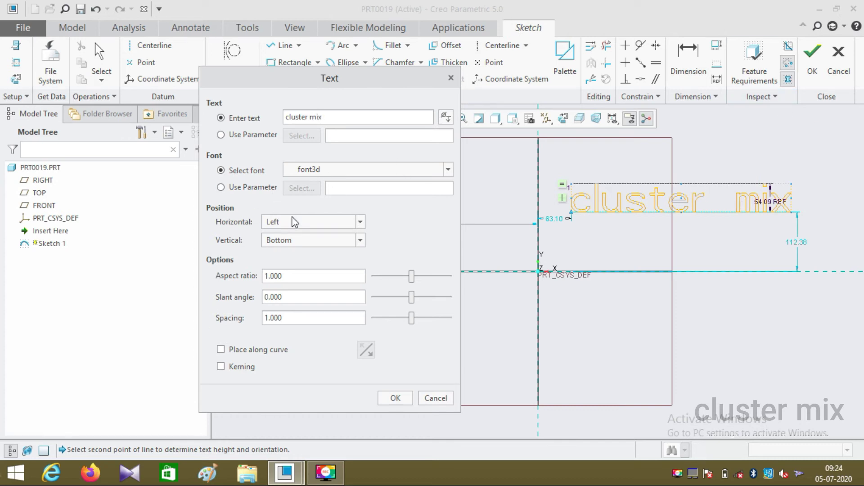
{"action": "left_click", "coordinate": [331, 222]}
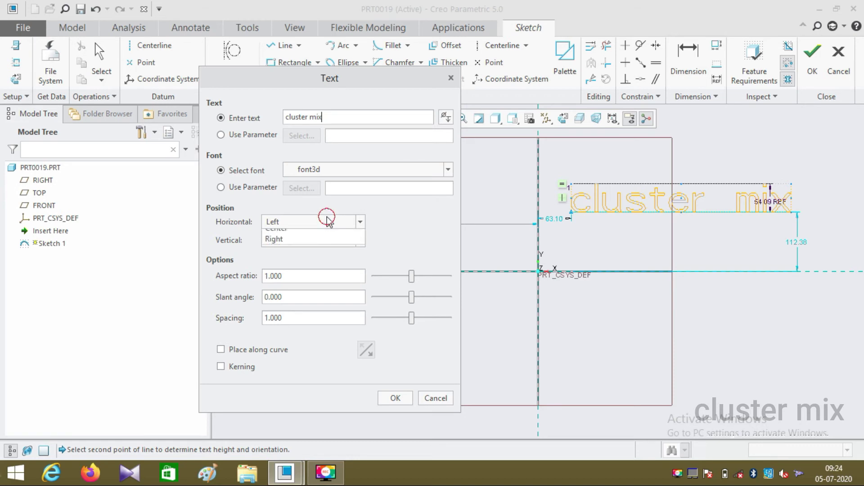
{"action": "left_click", "coordinate": [286, 246]}
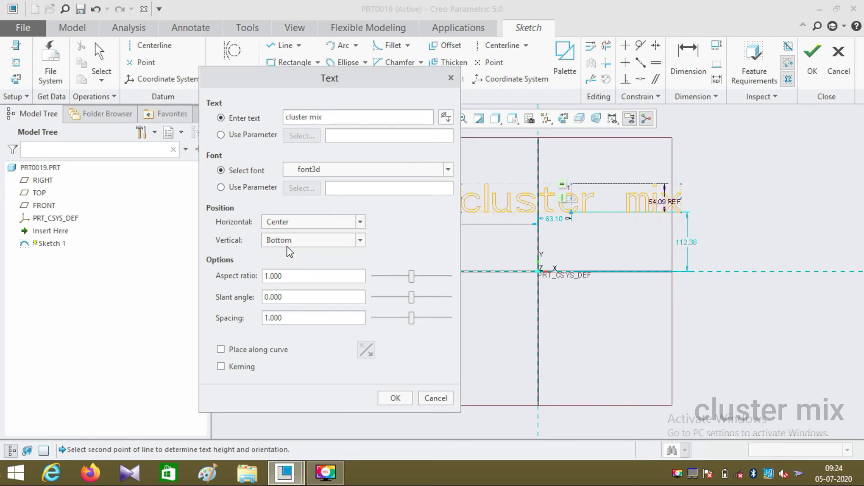
{"action": "left_click", "coordinate": [293, 223]}
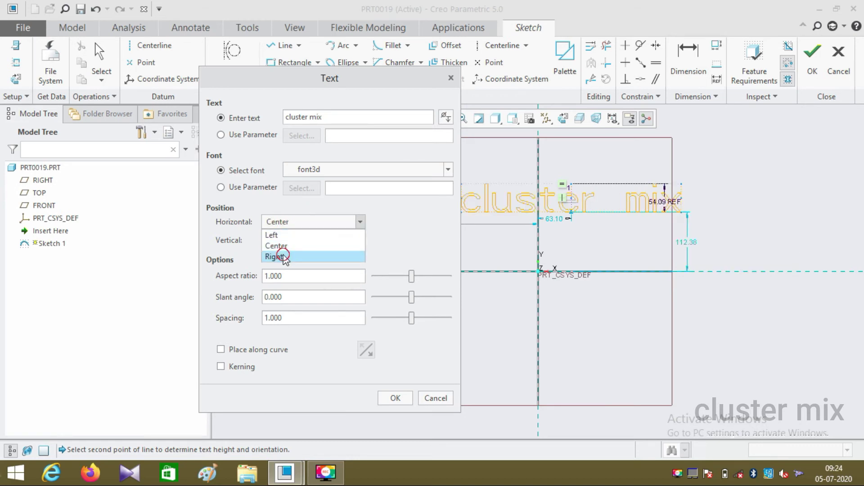
{"action": "left_click", "coordinate": [283, 256]}
{"action": "left_click", "coordinate": [302, 223]}
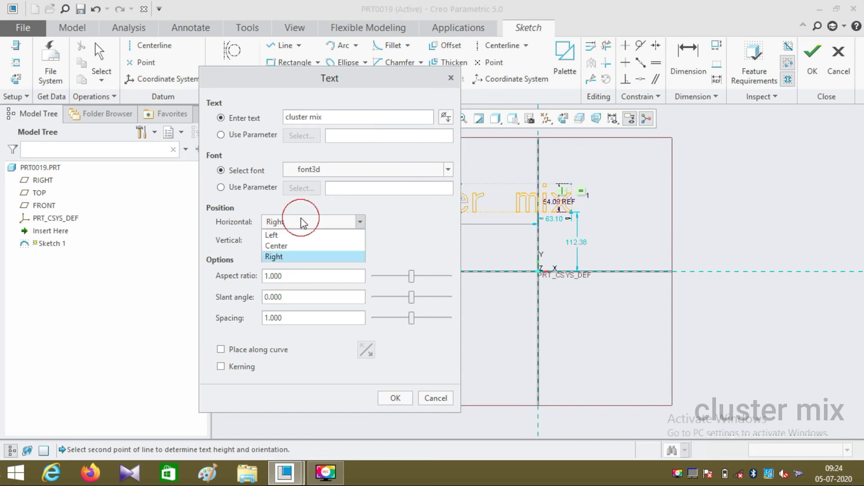
{"action": "left_click", "coordinate": [289, 234]}
{"action": "left_click", "coordinate": [307, 242]}
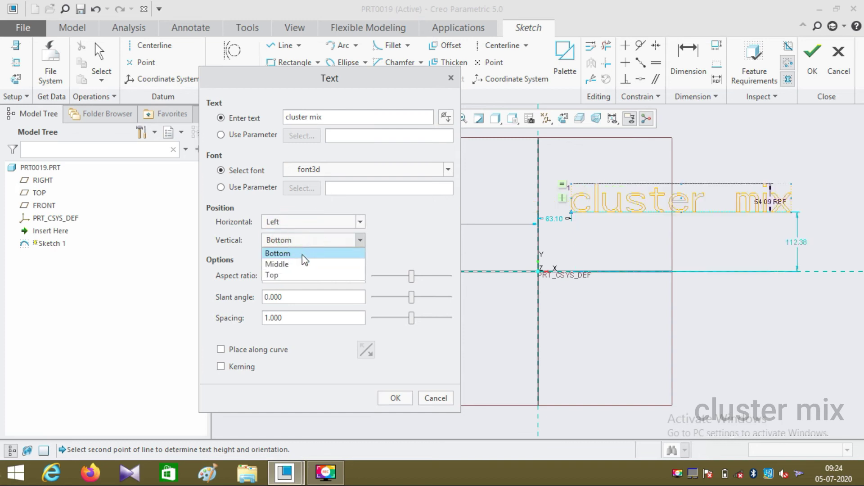
{"action": "left_click", "coordinate": [298, 263]}
{"action": "left_click", "coordinate": [299, 242]}
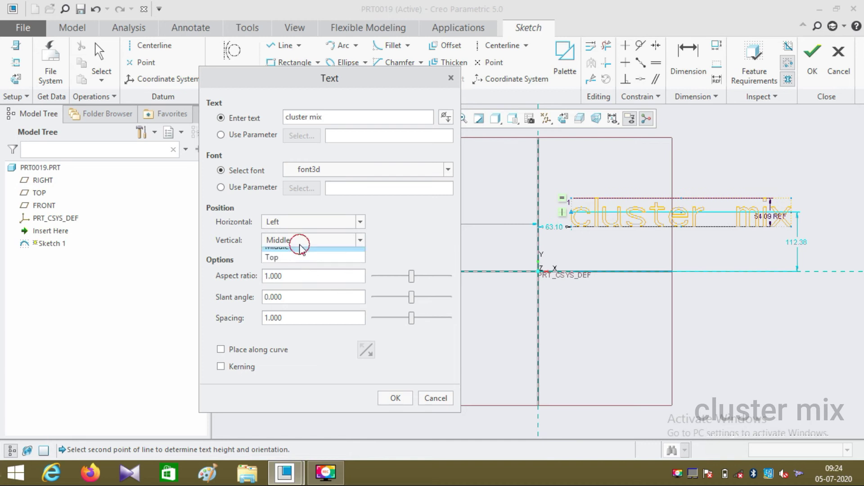
{"action": "left_click", "coordinate": [283, 273]}
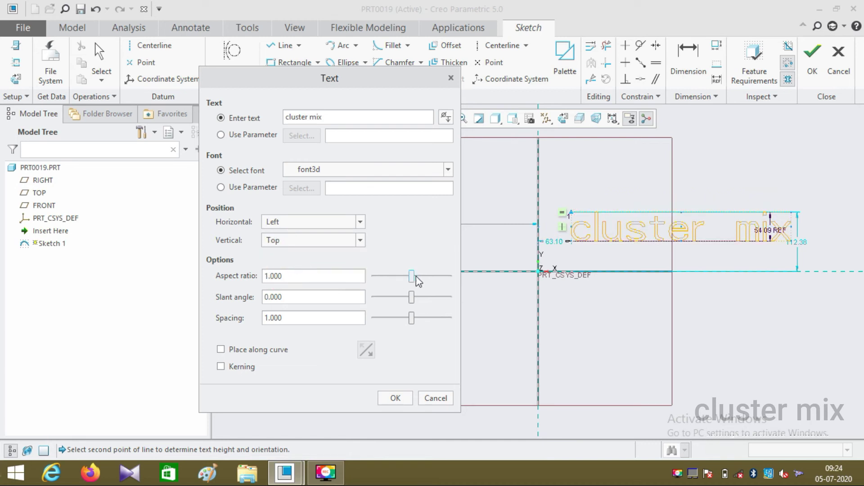
Give 'cluster mix' aspect ratio 0.603, slant -1.000 and spacing 0.955
{"action": "mouse_move", "coordinate": [410, 276]}
{"action": "left_mouse_down"}
{"action": "mouse_move", "coordinate": [420, 275]}
{"action": "mouse_move", "coordinate": [403, 275]}
{"action": "left_mouse_up"}
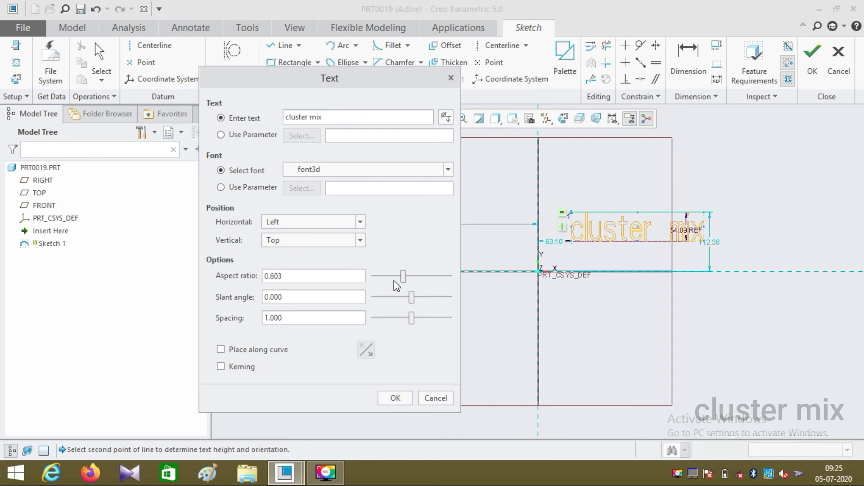
{"action": "mouse_move", "coordinate": [407, 295]}
{"action": "left_mouse_down"}
{"action": "mouse_move", "coordinate": [430, 297]}
{"action": "mouse_move", "coordinate": [394, 297]}
{"action": "mouse_move", "coordinate": [413, 298]}
{"action": "mouse_move", "coordinate": [411, 318]}
{"action": "left_mouse_up"}
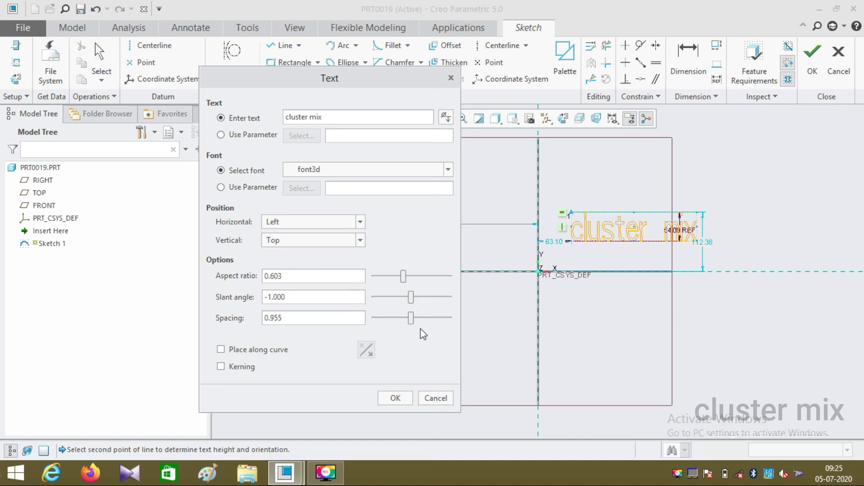
{"action": "left_click_drag", "start_coordinate": [362, 78], "coordinate": [248, 126]}
Accept the text and draw a five-point wavy spline below 'cluster mix'
{"action": "left_click", "coordinate": [342, 81]}
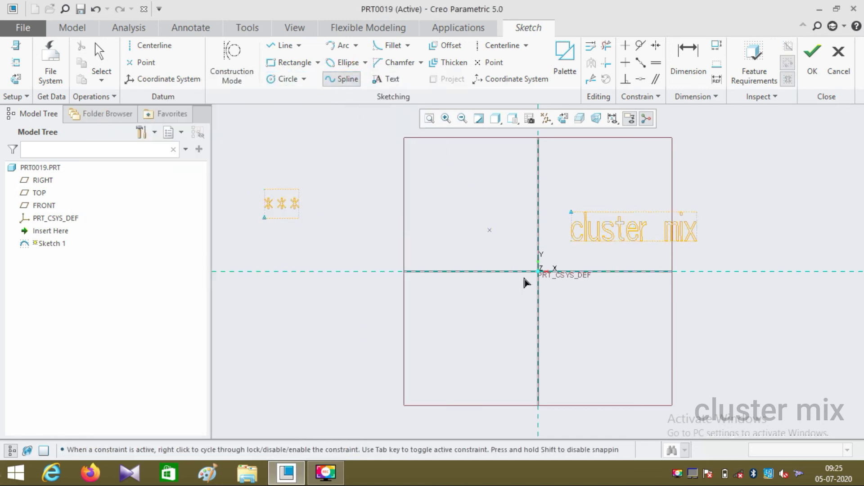
{"action": "left_click", "coordinate": [581, 363]}
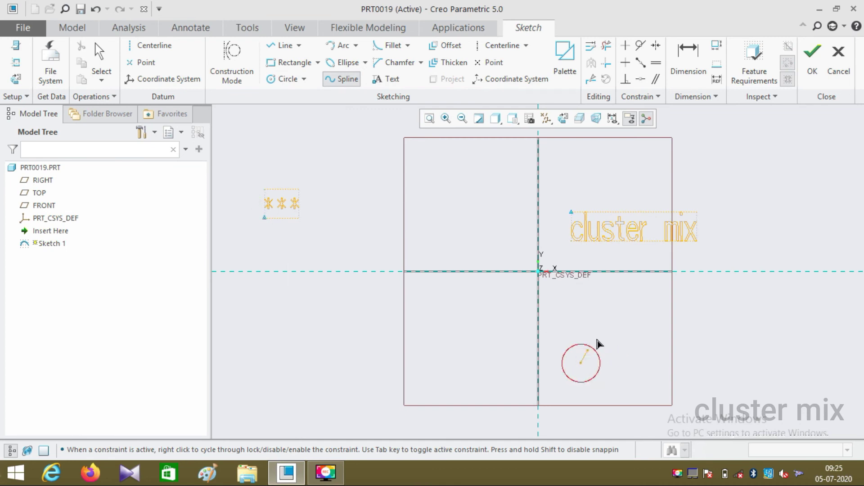
{"action": "left_click", "coordinate": [632, 327]}
{"action": "left_click", "coordinate": [679, 359]}
{"action": "left_click", "coordinate": [701, 363]}
{"action": "scroll", "coordinate": [723, 357], "scroll_direction": "down", "scroll_amount": 1}
{"action": "left_click", "coordinate": [749, 337]}
{"action": "middle_click", "coordinate": [748, 336]}
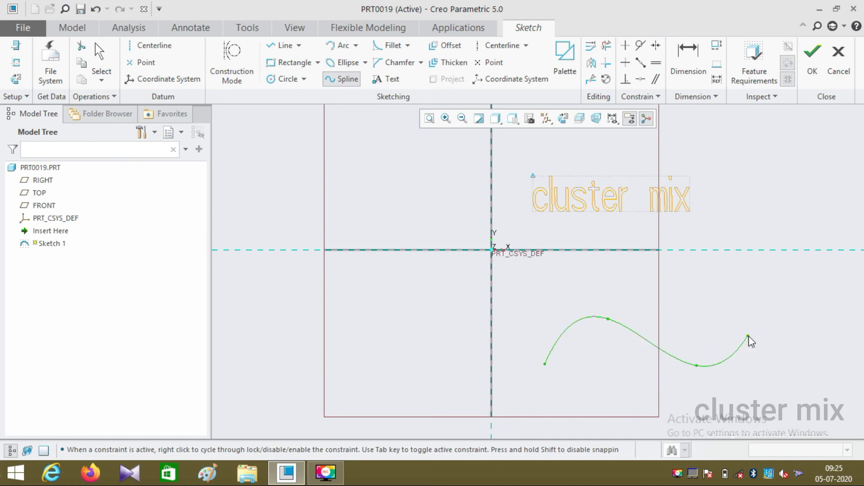
{"action": "left_click", "coordinate": [379, 79]}
Place a new font3d text entity right of 'cluster mix' reading 'subscribe'
{"action": "left_click", "coordinate": [760, 216]}
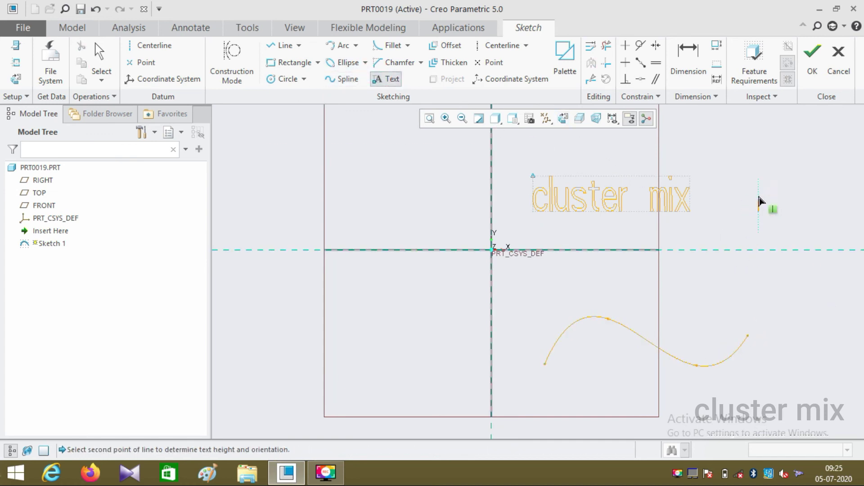
{"action": "left_click", "coordinate": [759, 188]}
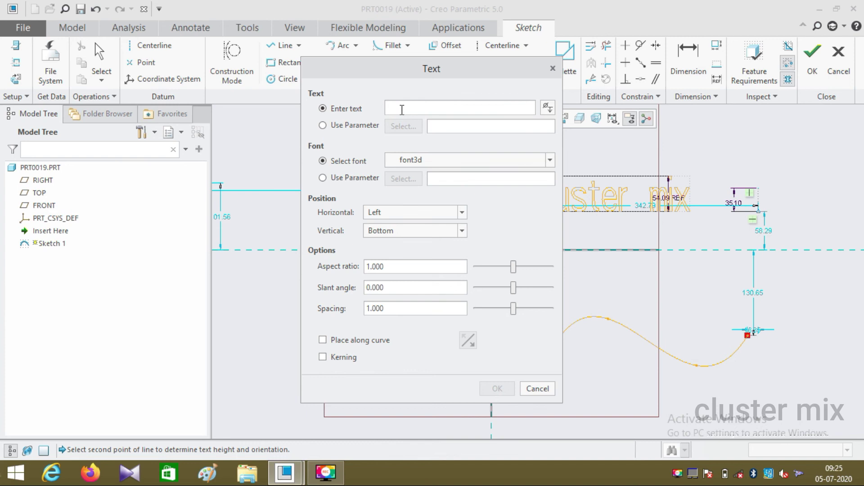
{"action": "type", "text": "s"}
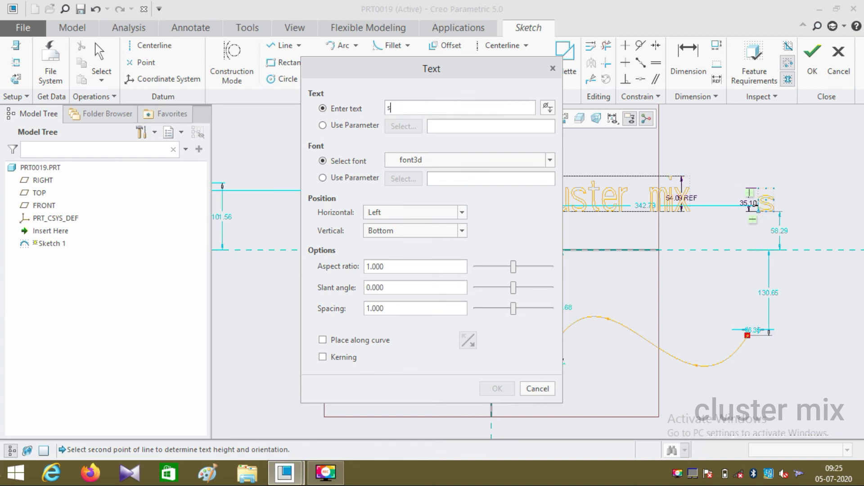
{"action": "type", "text": "ub"}
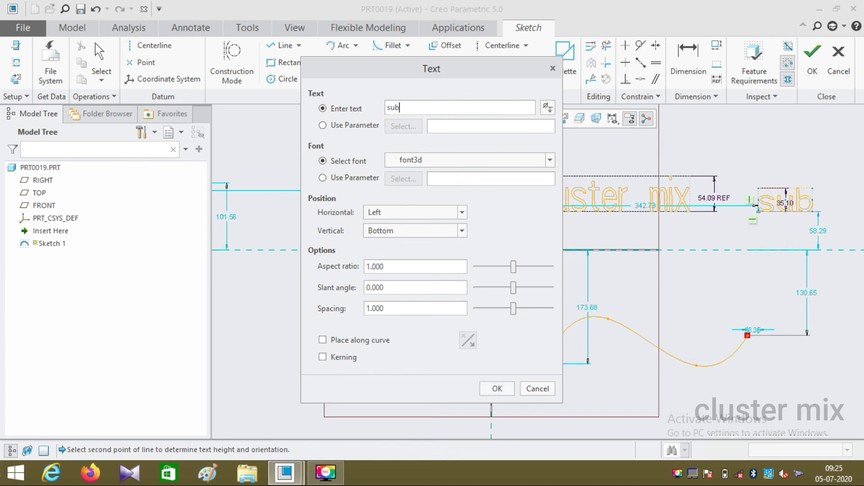
{"action": "type", "text": "scribe"}
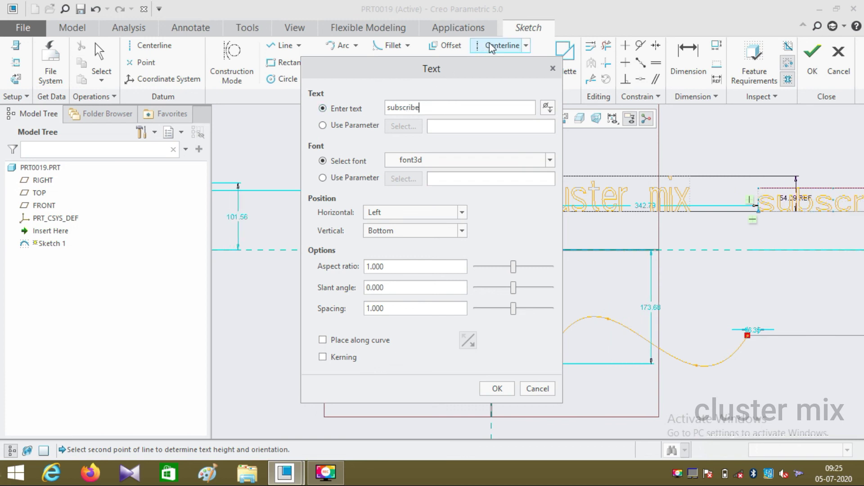
{"action": "scroll", "coordinate": [694, 215], "scroll_direction": "down", "scroll_amount": 2}
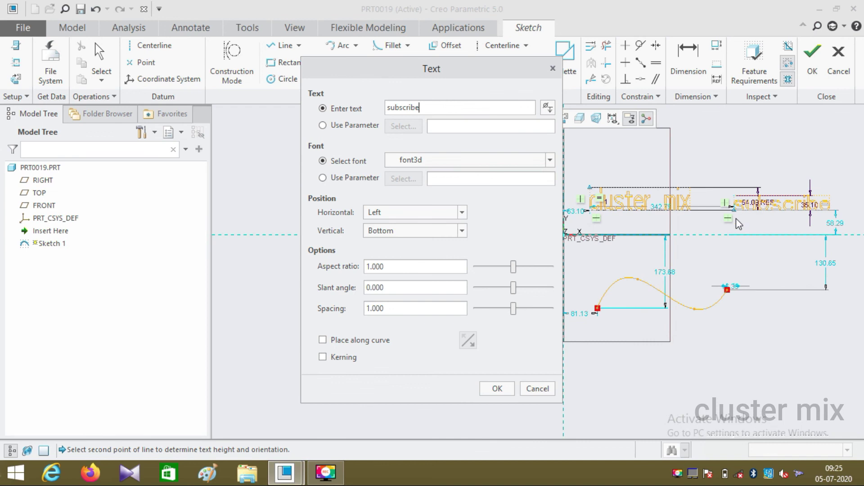
Place 'subscribe' along the wavy spline, flipping sides and back to keep it above
{"action": "left_click", "coordinate": [323, 340]}
{"action": "left_click", "coordinate": [612, 283]}
{"action": "scroll", "coordinate": [597, 287], "scroll_direction": "up", "scroll_amount": 3}
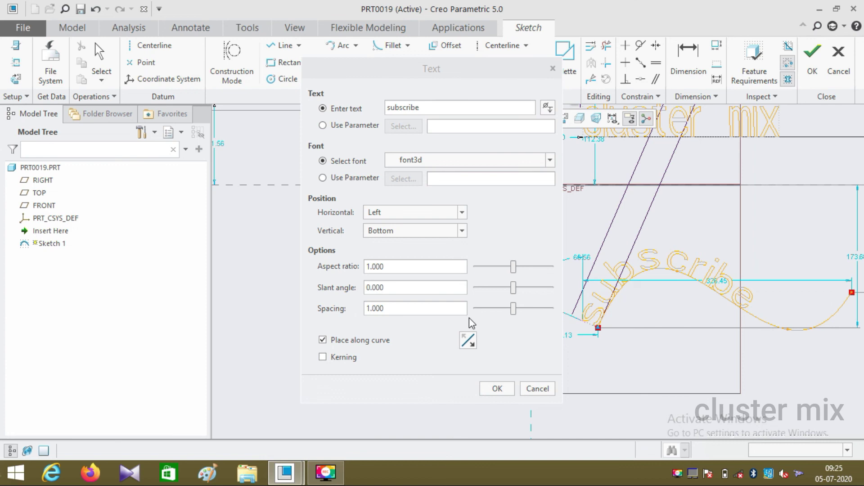
{"action": "left_click", "coordinate": [469, 341]}
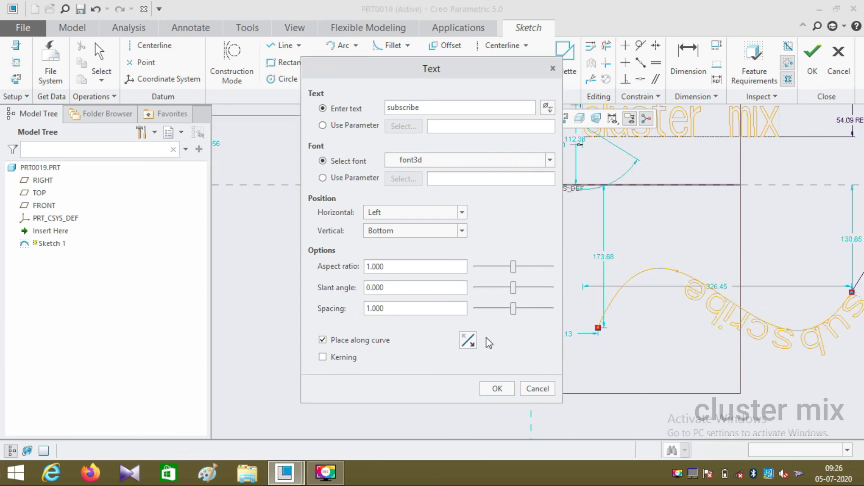
{"action": "left_click", "coordinate": [469, 340]}
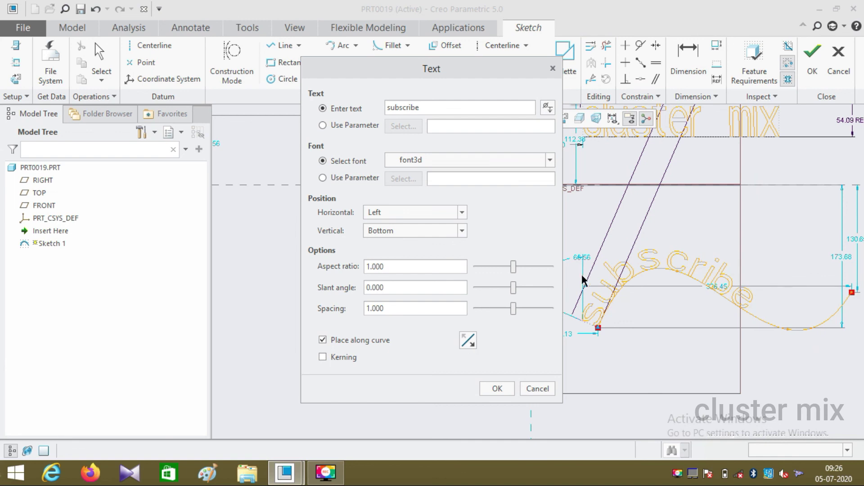